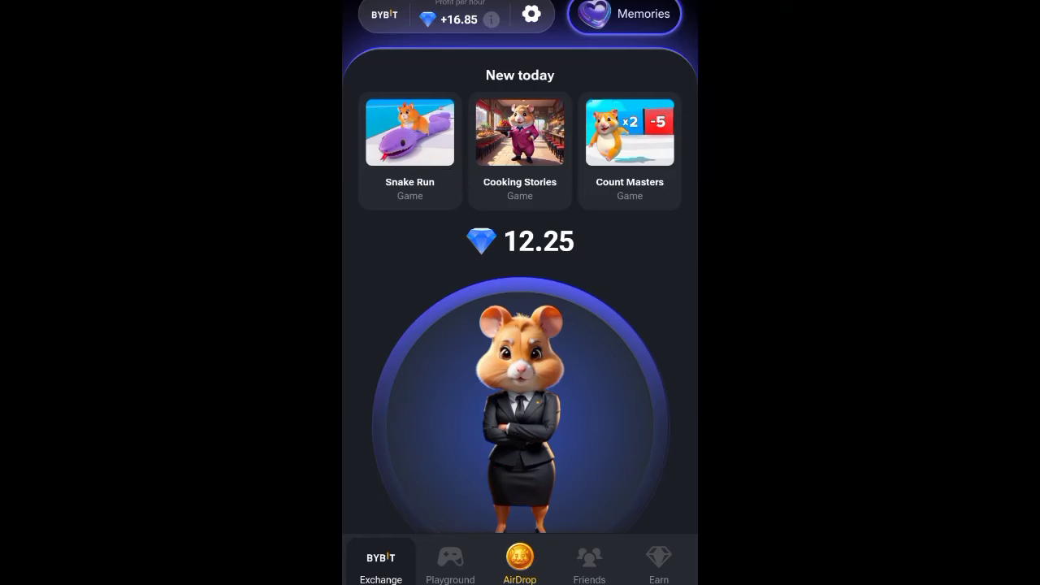
Open the Playground tab to list the Puzzle game and Hexa Puzzle
click(450, 560)
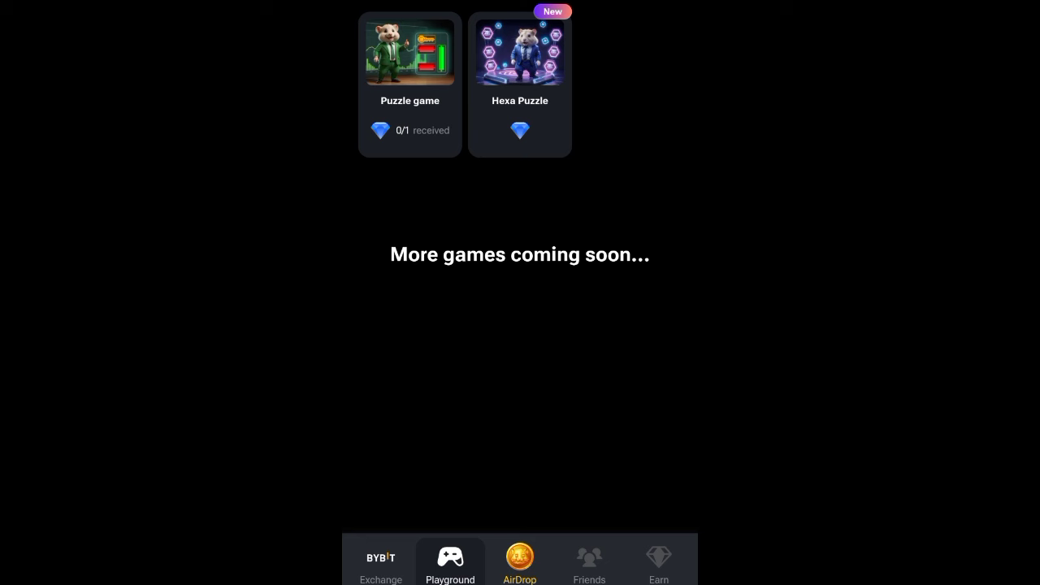
Launch the candle Puzzle game from its card to load the golden key board
click(410, 81)
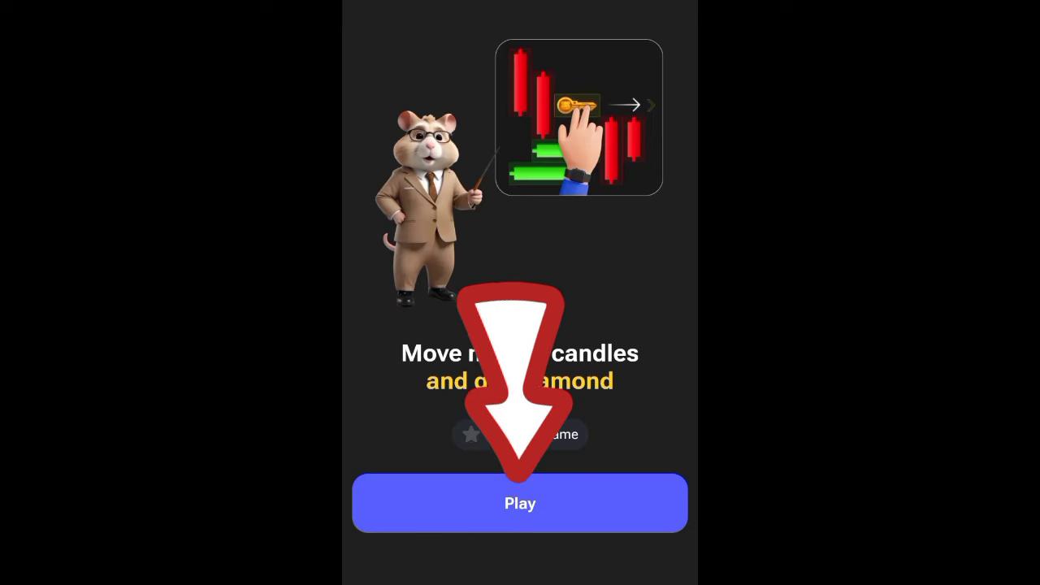
click(520, 503)
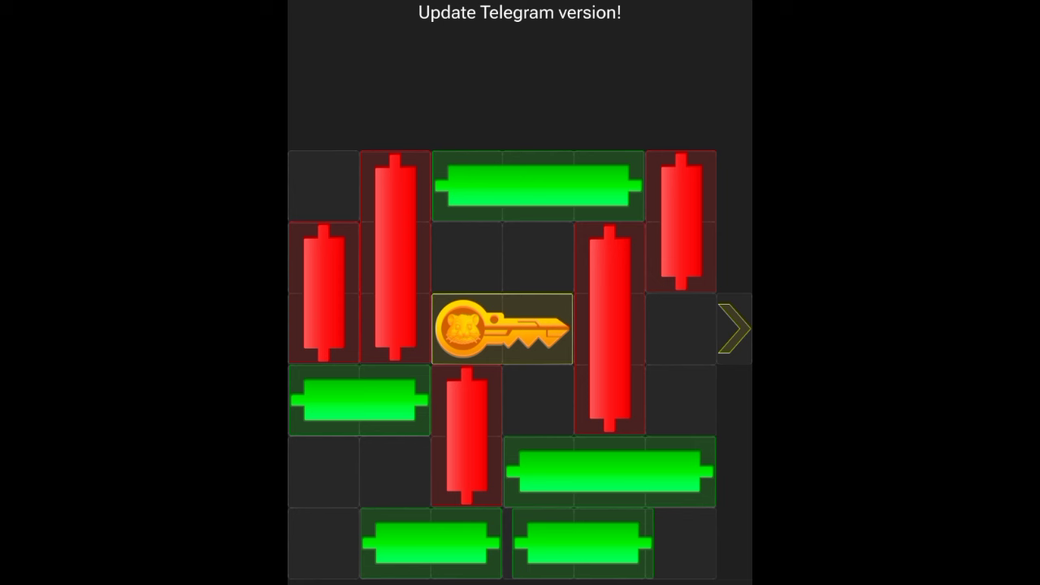
Slide the bottom green candles outward and lower three red candles around the key
drag(573, 543, 645, 543)
drag(430, 542, 360, 542)
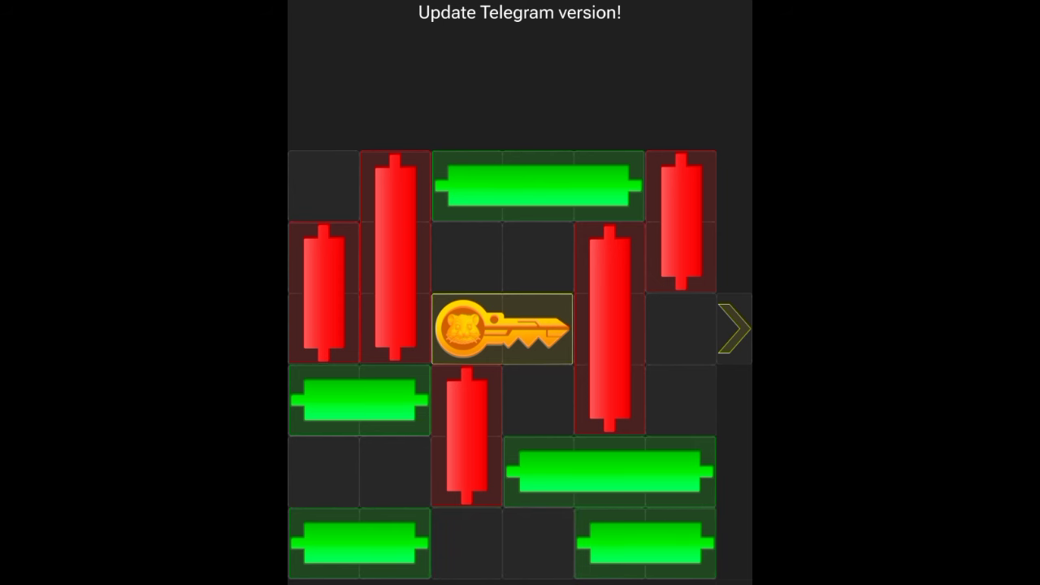
drag(466, 435, 466, 506)
drag(359, 400, 502, 400)
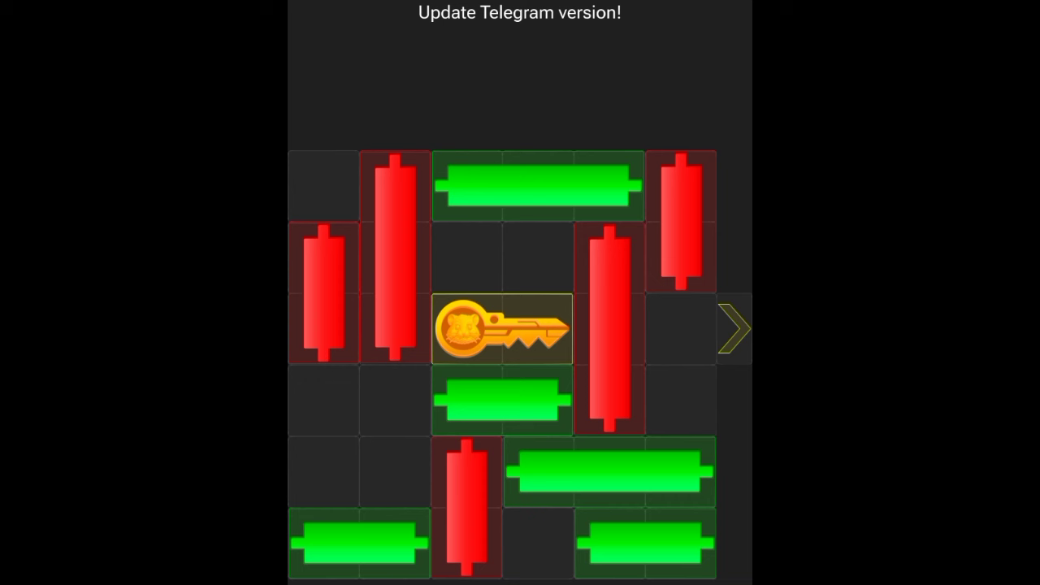
drag(395, 256, 394, 400)
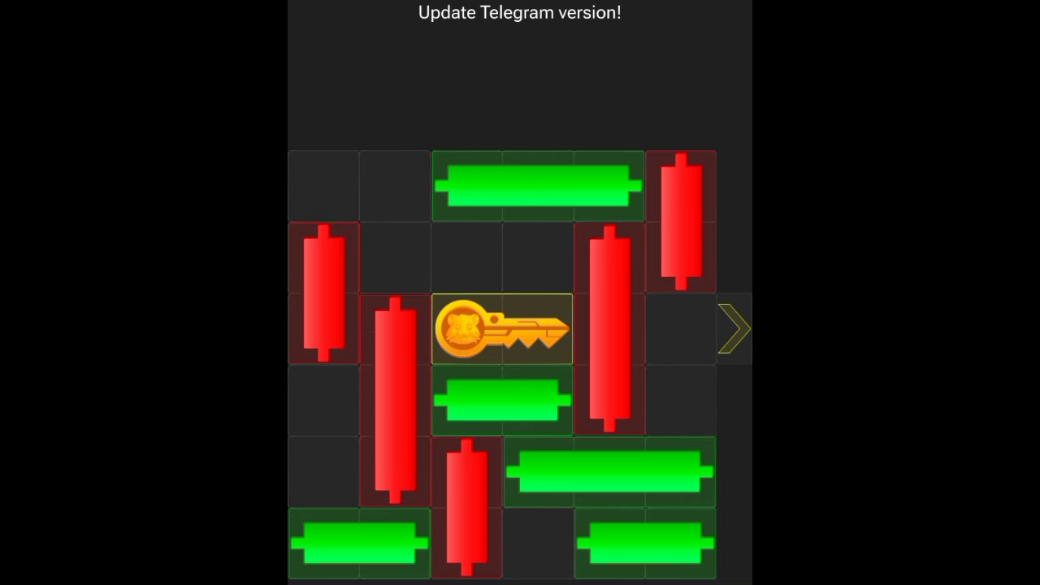
drag(324, 293, 324, 435)
Shift the top green candle left, raise the right red candle, and rearrange the lower candles
drag(538, 186, 395, 186)
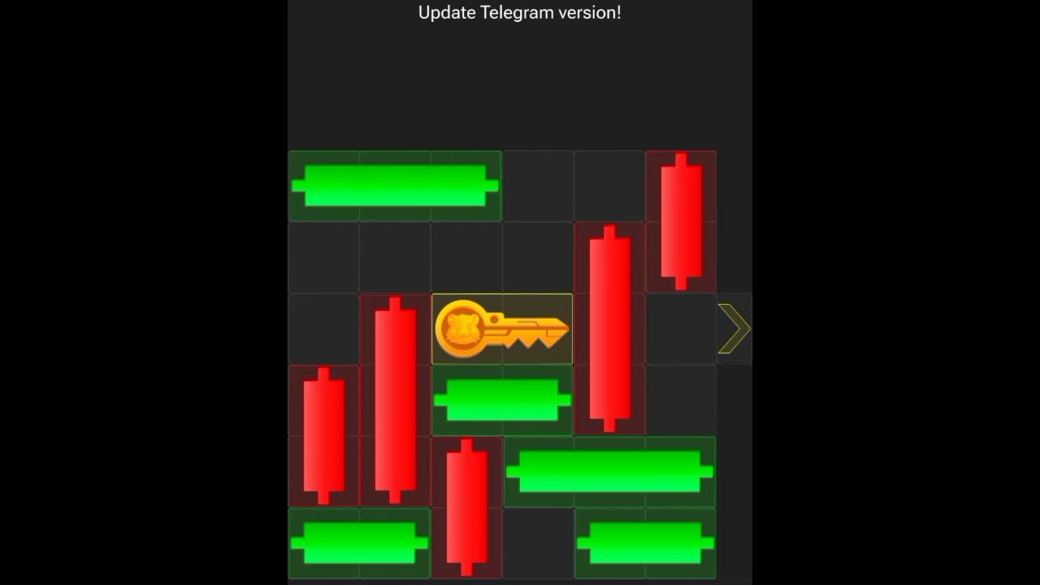
drag(609, 365, 609, 294)
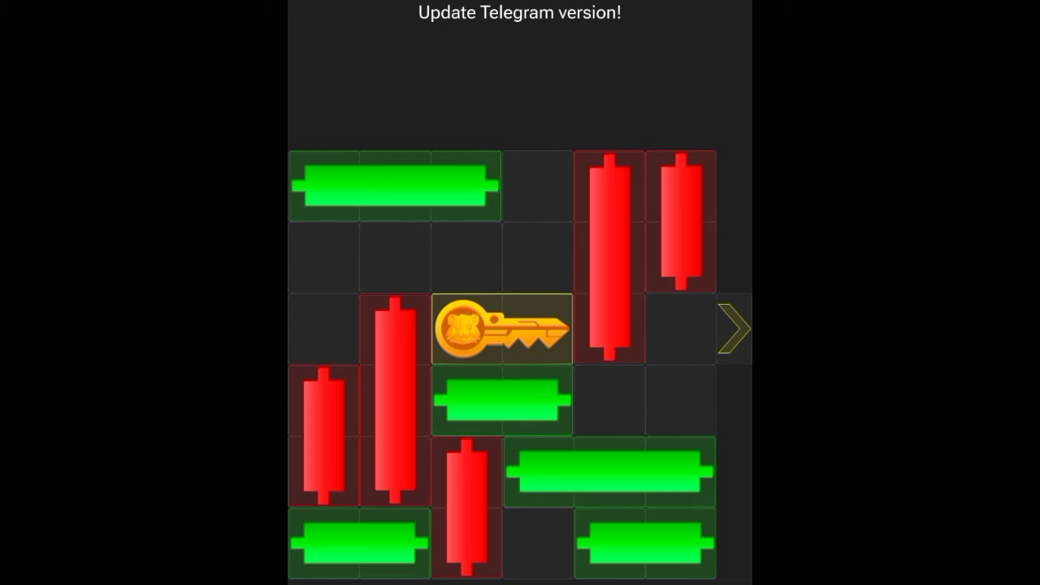
drag(502, 400, 645, 400)
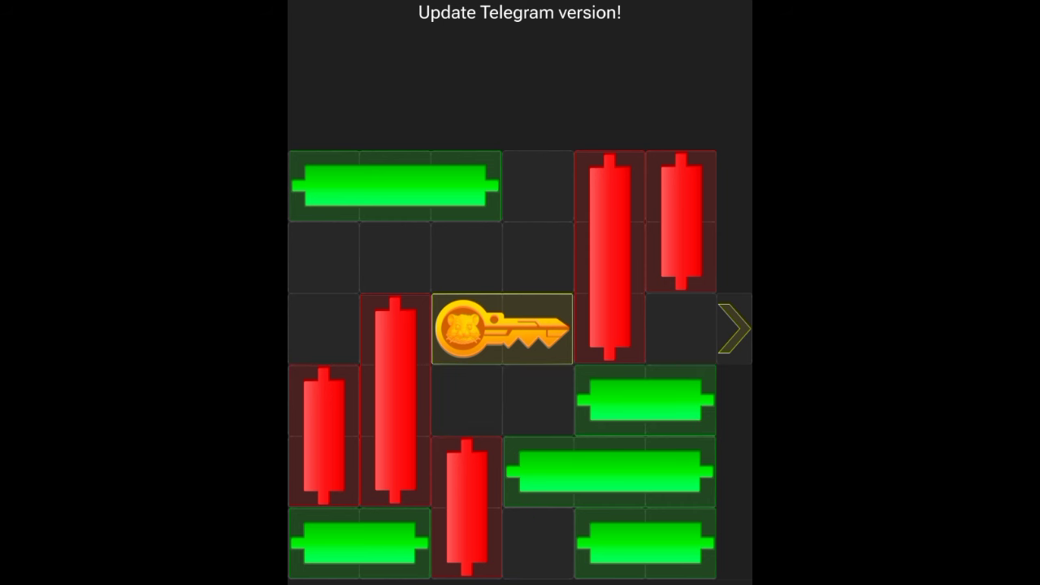
drag(466, 507, 467, 436)
drag(359, 543, 502, 543)
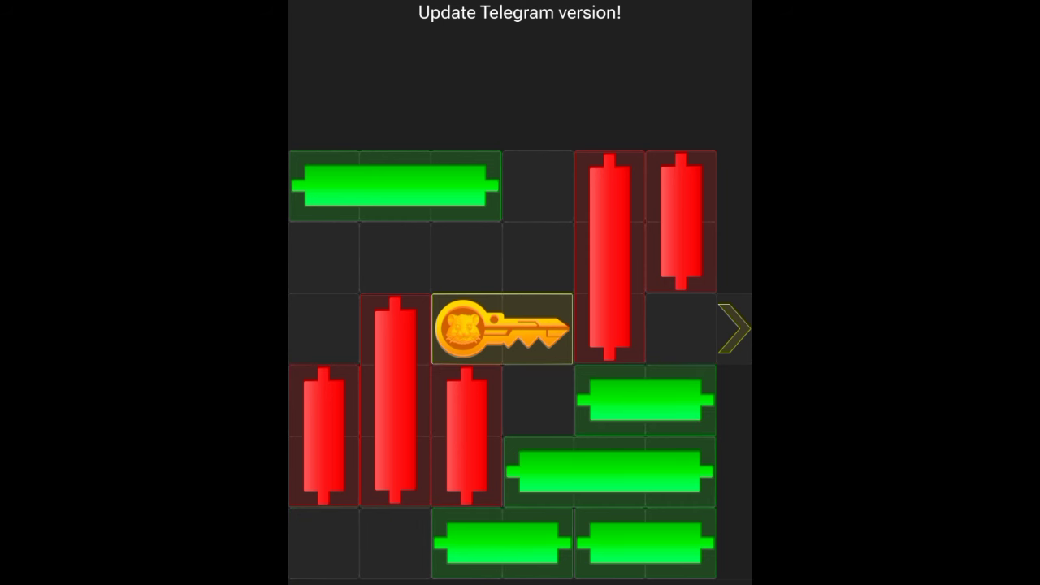
drag(395, 400, 394, 471)
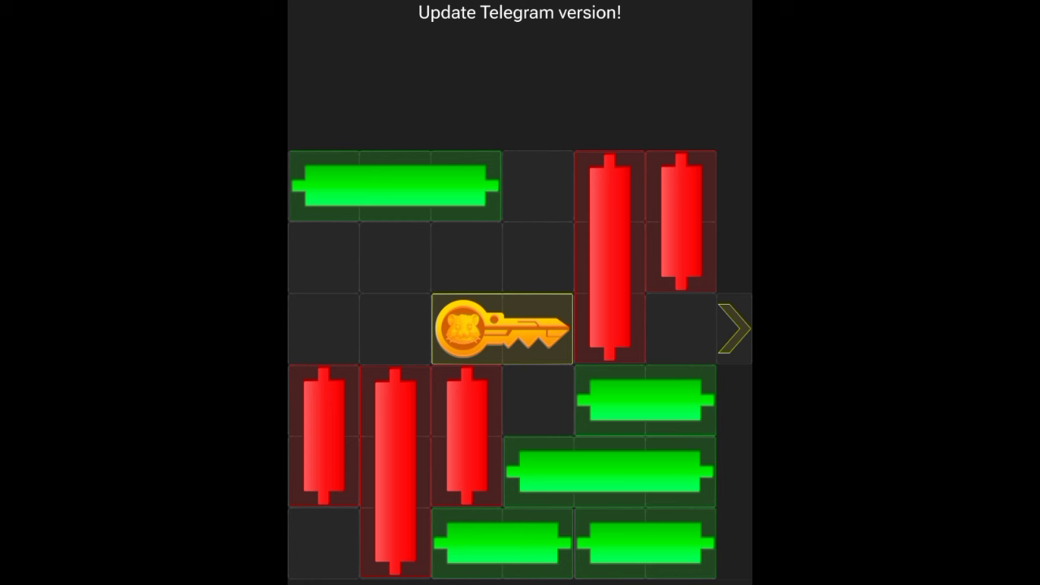
Slide the golden key two cells left, then raise the column-three red candle two cells
drag(502, 328, 359, 328)
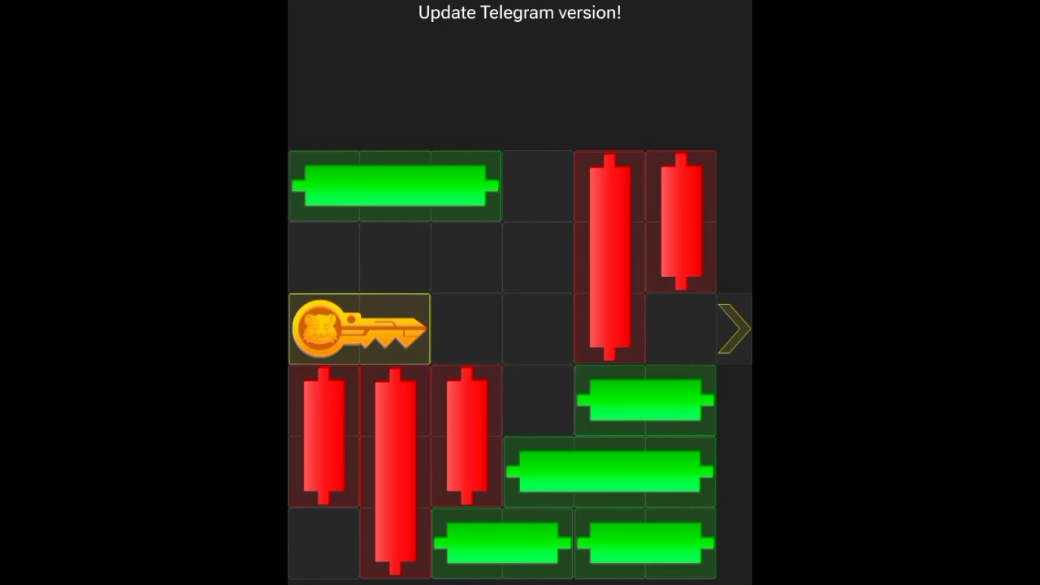
drag(467, 435, 467, 293)
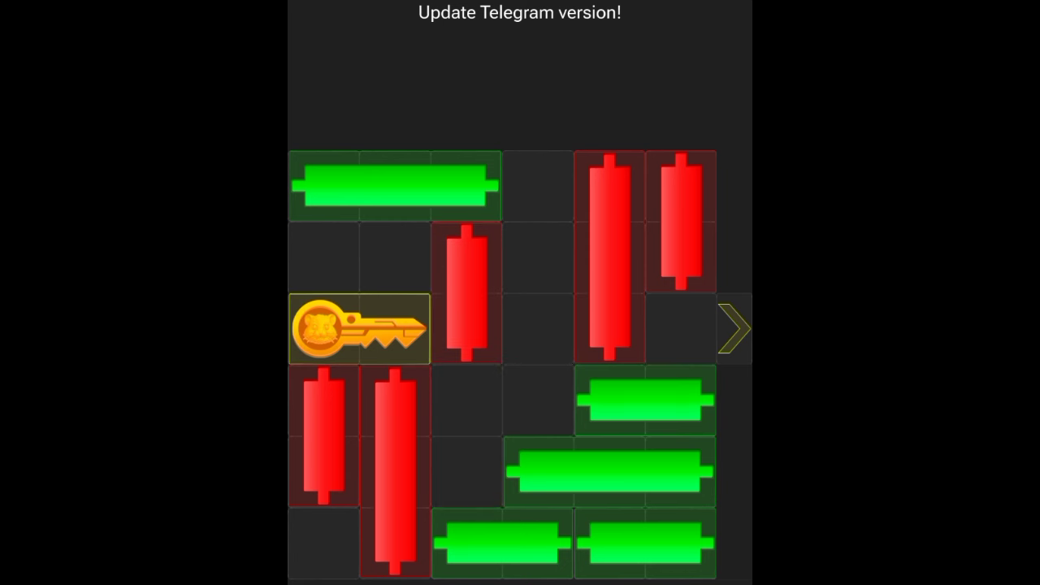